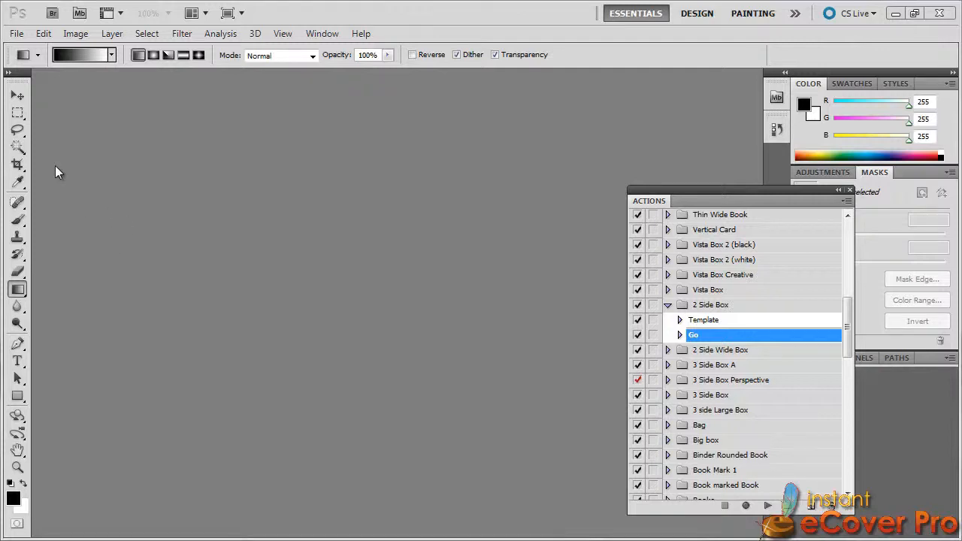
Open the flat cover image iecp cover.jpg from the Cover Designer folder.
click(16, 34)
click(30, 66)
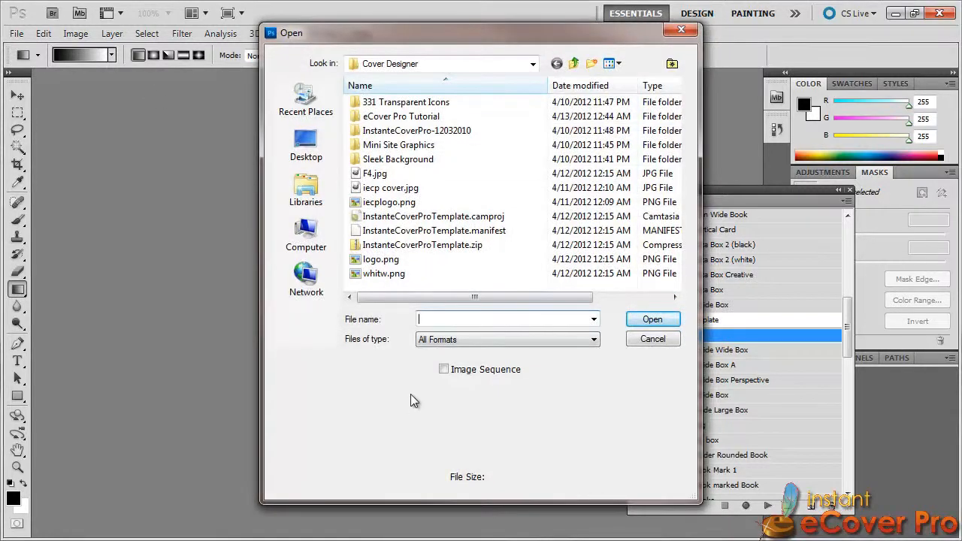
click(380, 188)
click(668, 322)
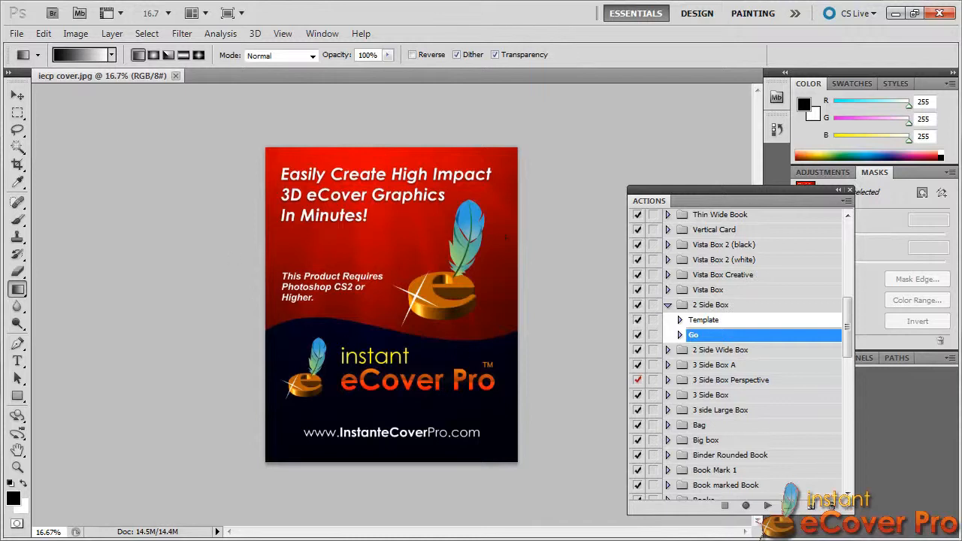
Select the entire cover image with a rectangular marquee and copy it.
click(18, 112)
drag(499, 490, 616, 462)
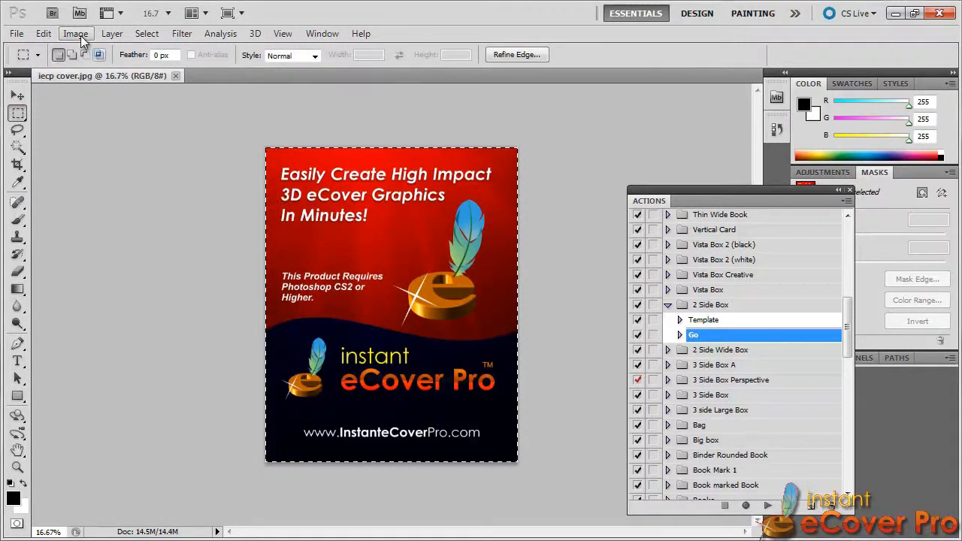
click(44, 34)
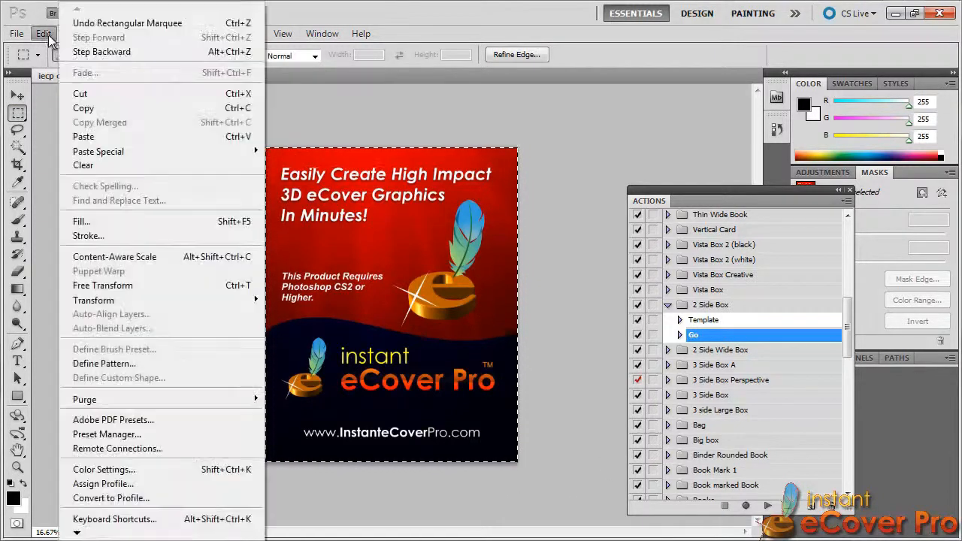
click(84, 109)
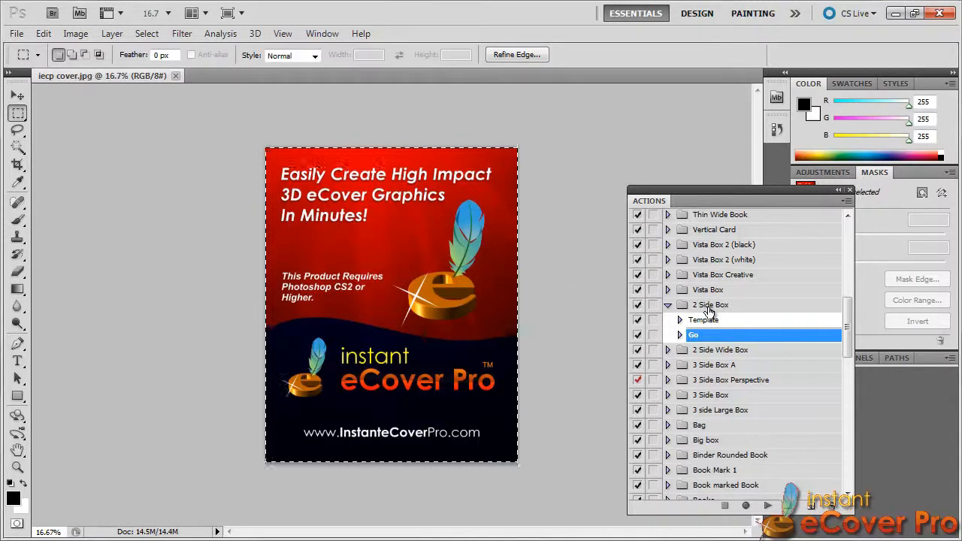
Run the Template action of the 2 Side Box set and paste the copied cover into the new template.
click(709, 323)
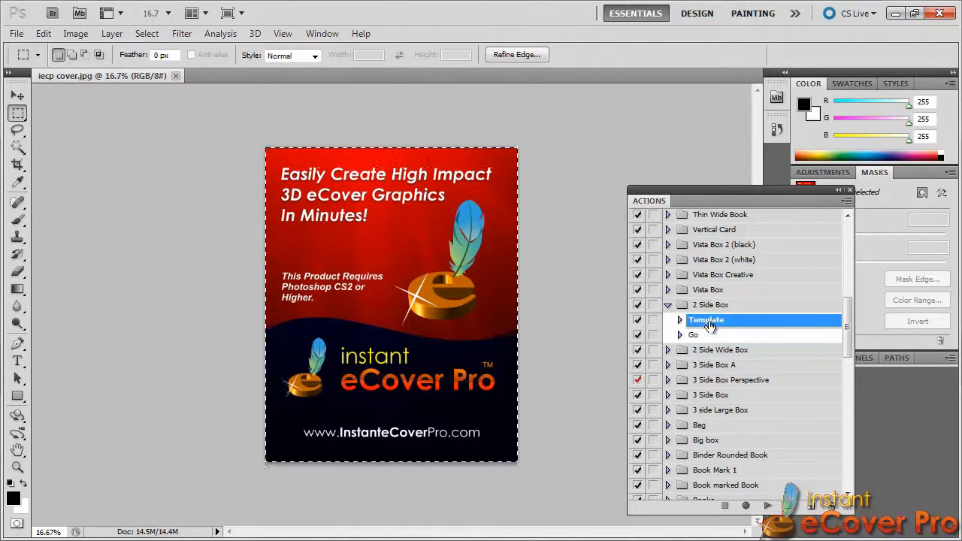
click(767, 505)
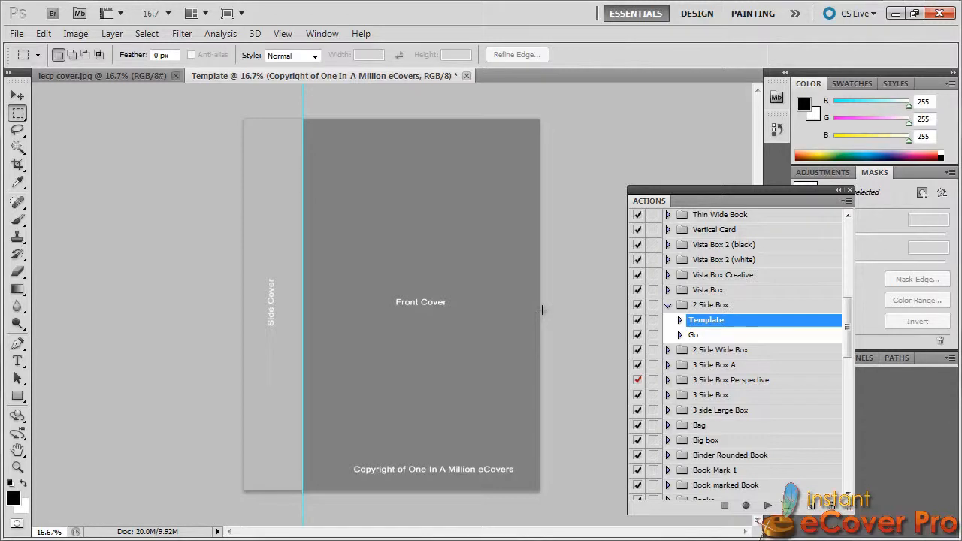
click(44, 33)
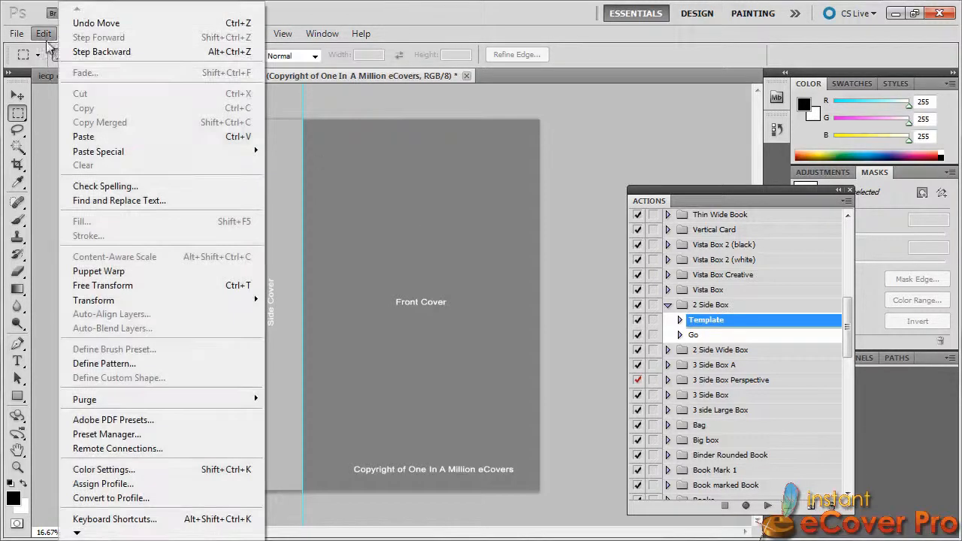
click(82, 136)
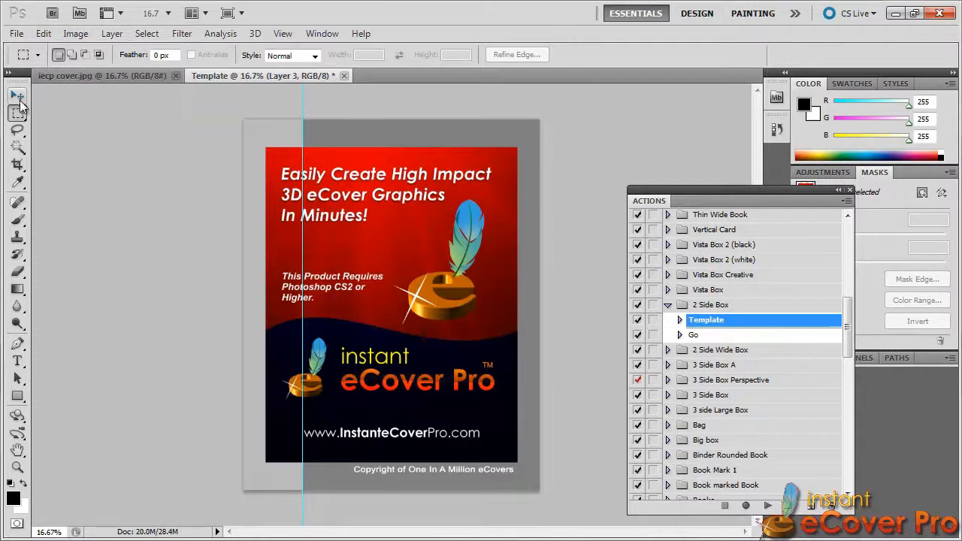
Move the pasted cover onto the Front Cover area and free-transform it to fill that area exactly from the guide to the template's edges.
click(18, 98)
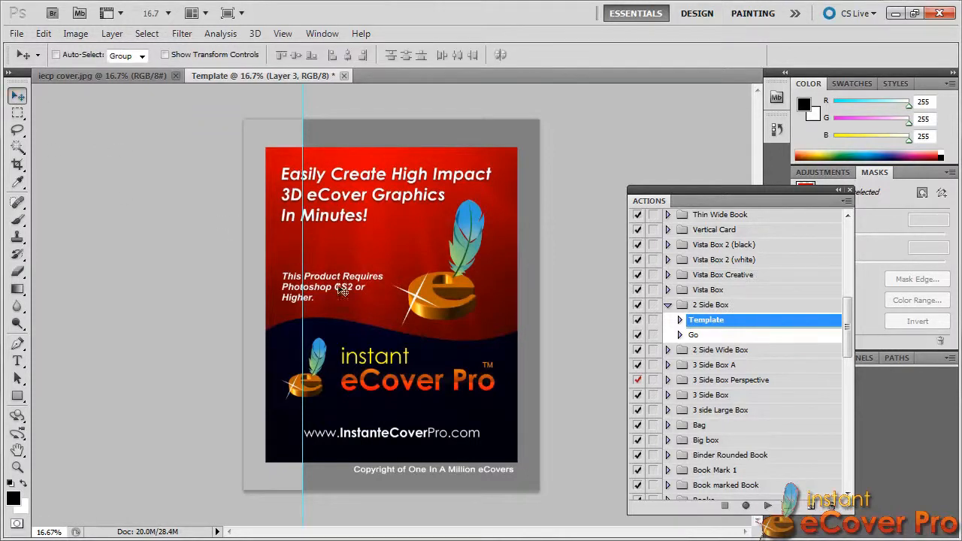
drag(353, 287, 385, 262)
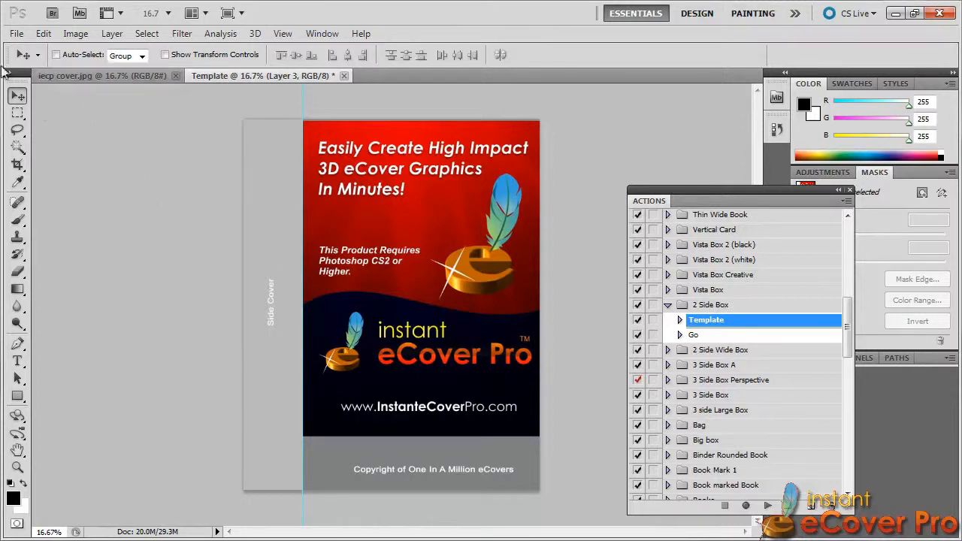
click(44, 34)
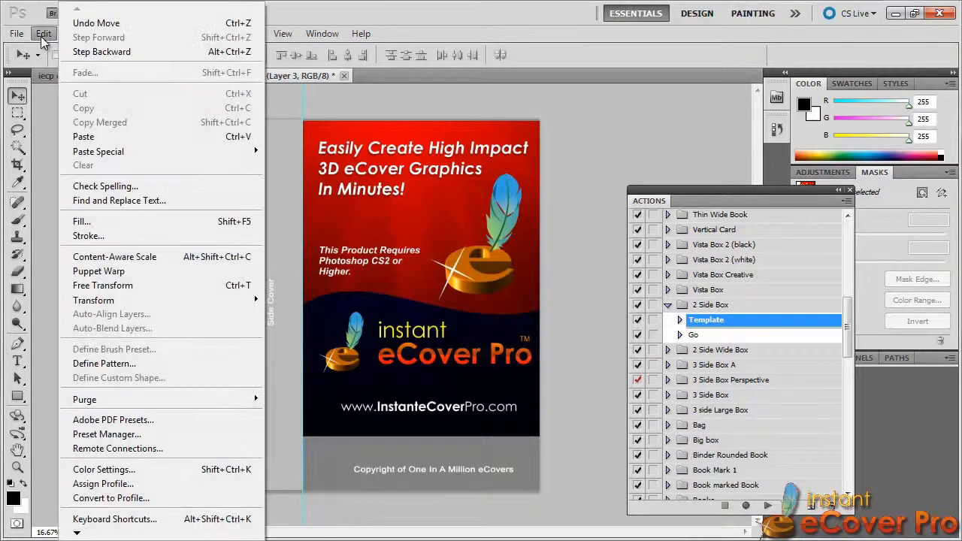
click(135, 286)
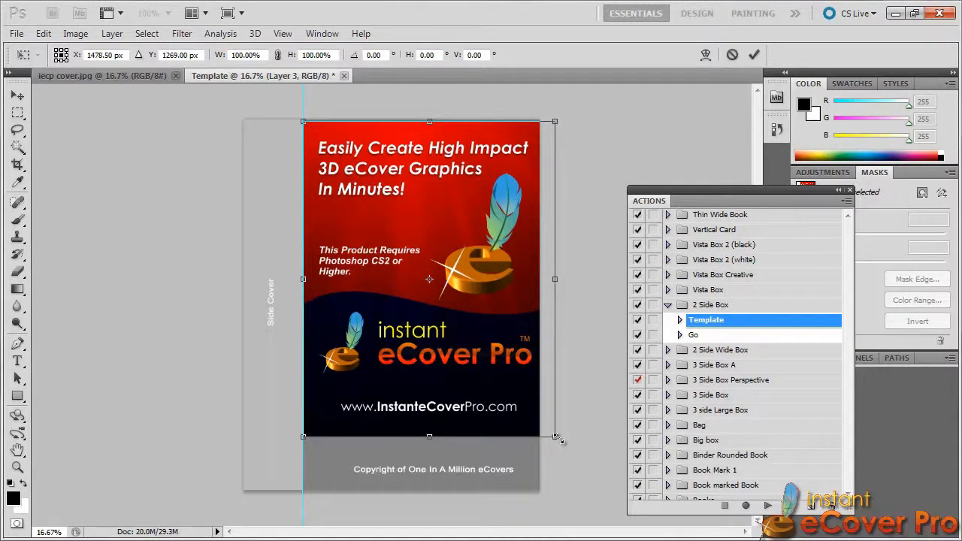
drag(555, 438, 540, 493)
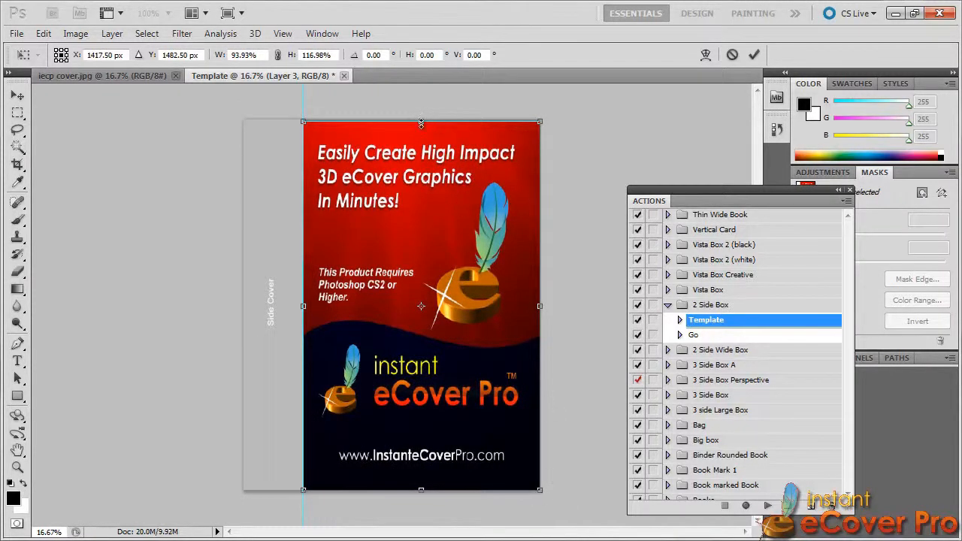
drag(422, 122, 421, 120)
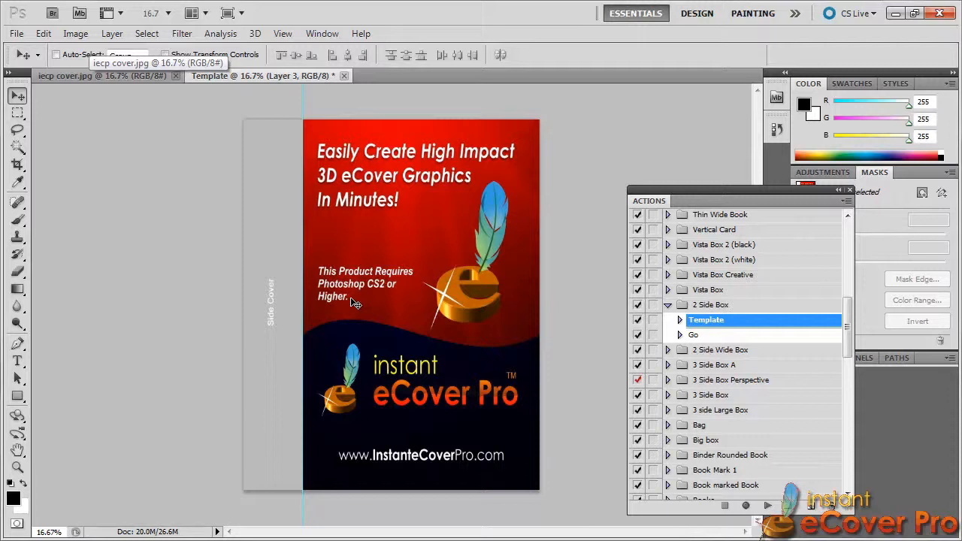
Render the template as a 3D box with the 2 Side Box Go action, and close the resulting document without saving.
click(694, 335)
click(767, 507)
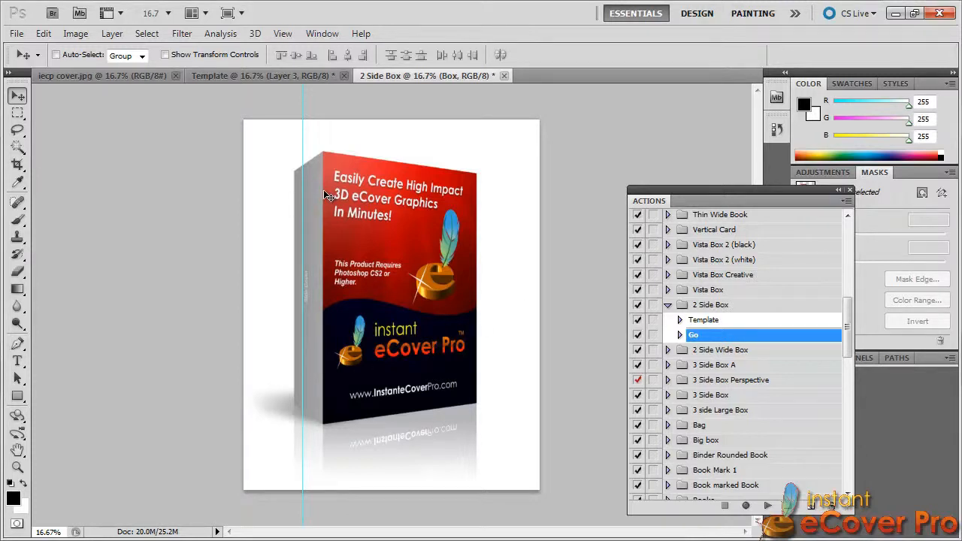
key(ctrl+w)
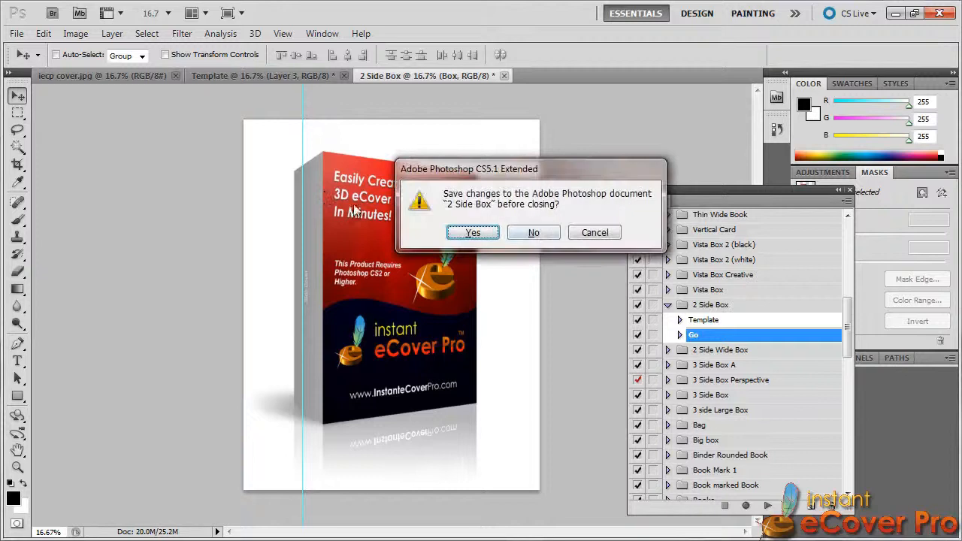
click(539, 233)
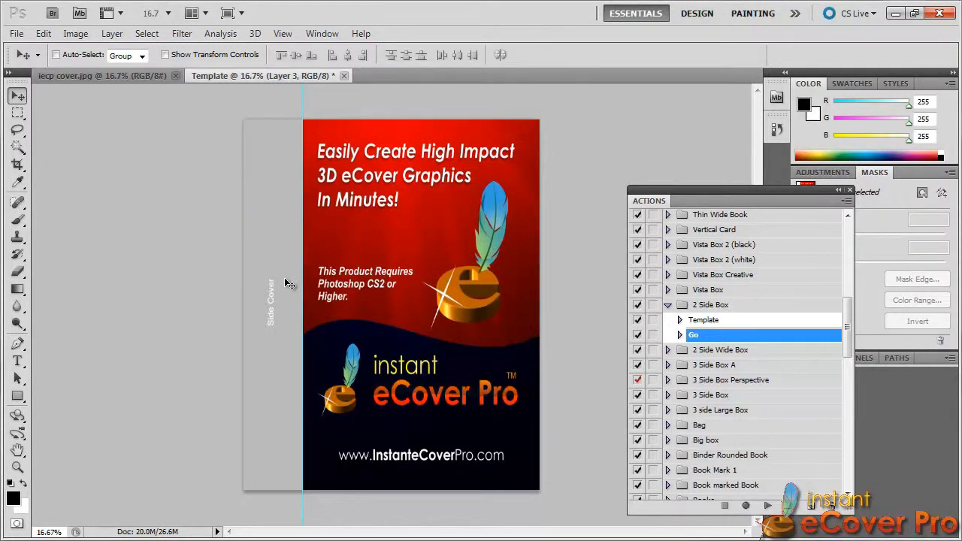
Select the Side Cover strip with a rectangular marquee and fill it with a vertical linear gradient from black at the bottom to white.
click(18, 112)
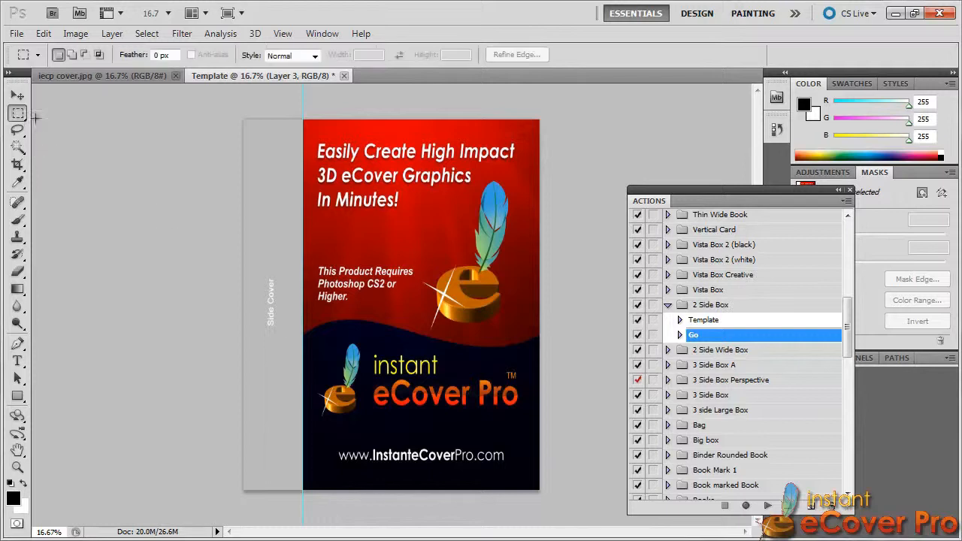
mouse_move(271, 158)
mouse_down()
mouse_move(303, 260)
mouse_move(302, 490)
mouse_up()
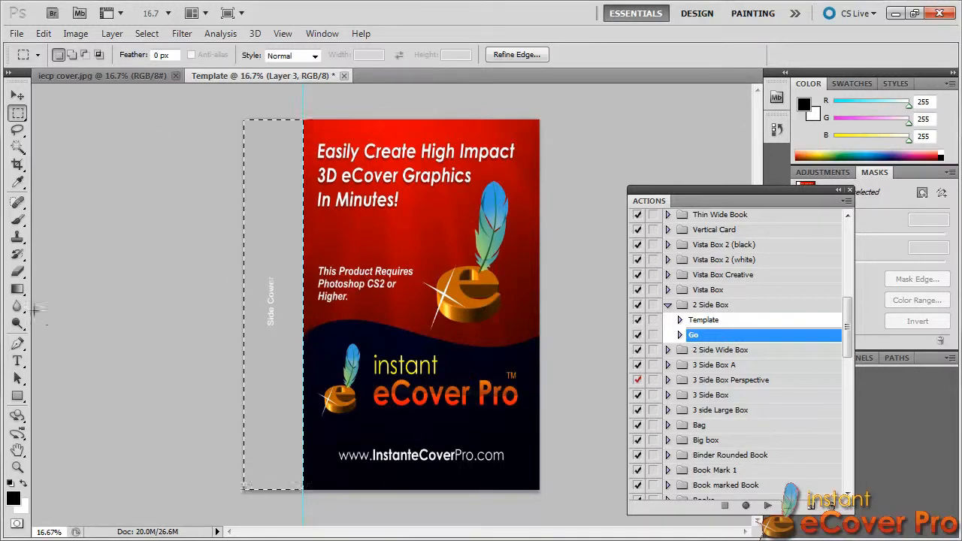
click(20, 292)
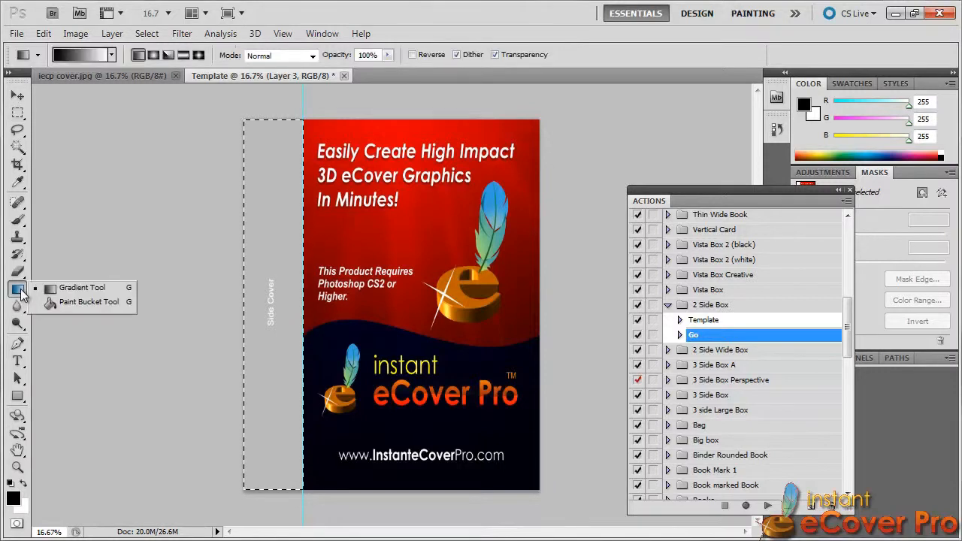
click(82, 292)
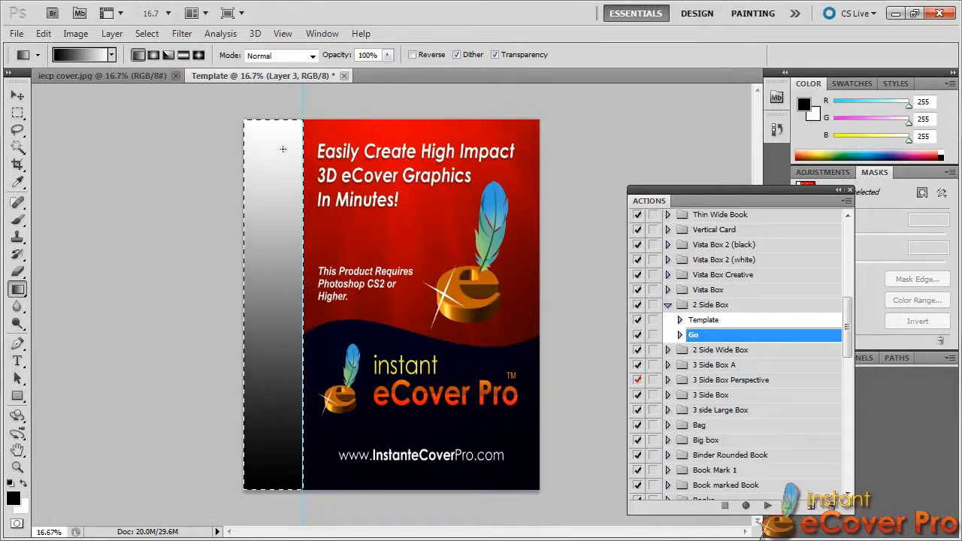
Set the background color to the red d00000 sampled from the cover and refill the side strip with a black-to-red vertical gradient.
click(816, 113)
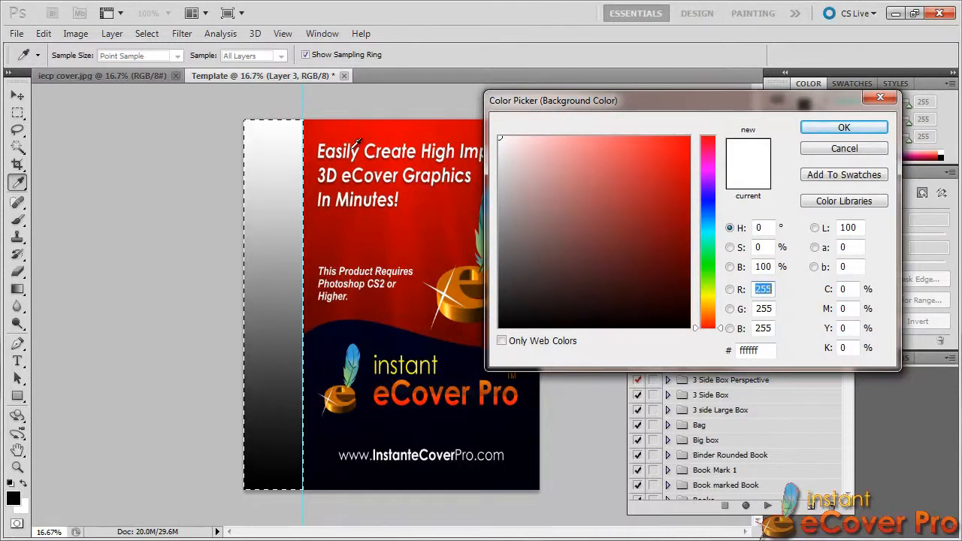
click(313, 131)
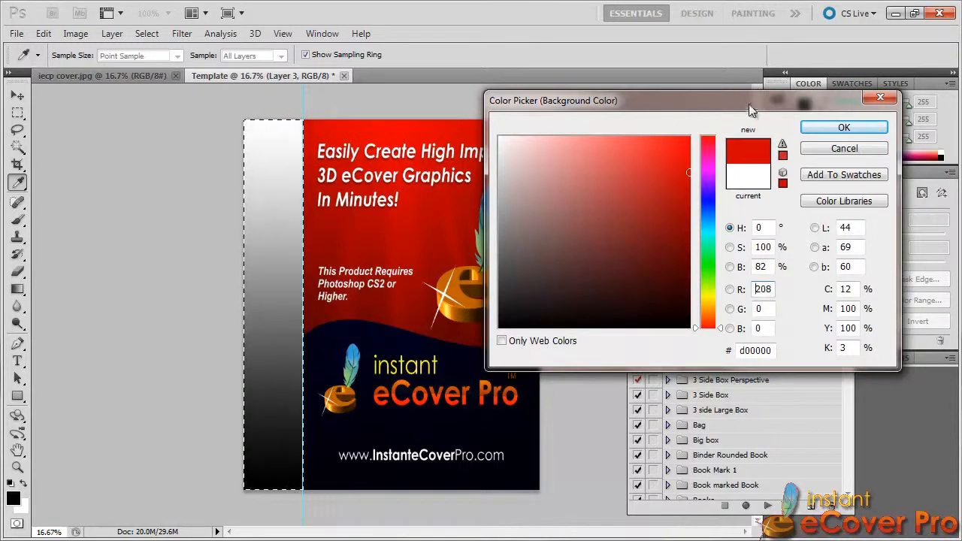
click(845, 128)
key(g)
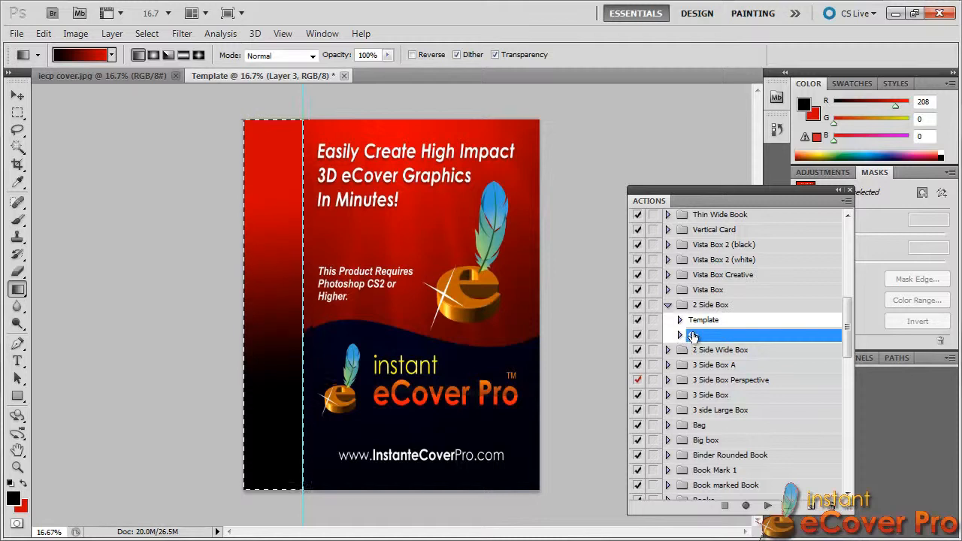
Run the 2 Side Box Go action on the template with the black-to-red side cover.
click(767, 505)
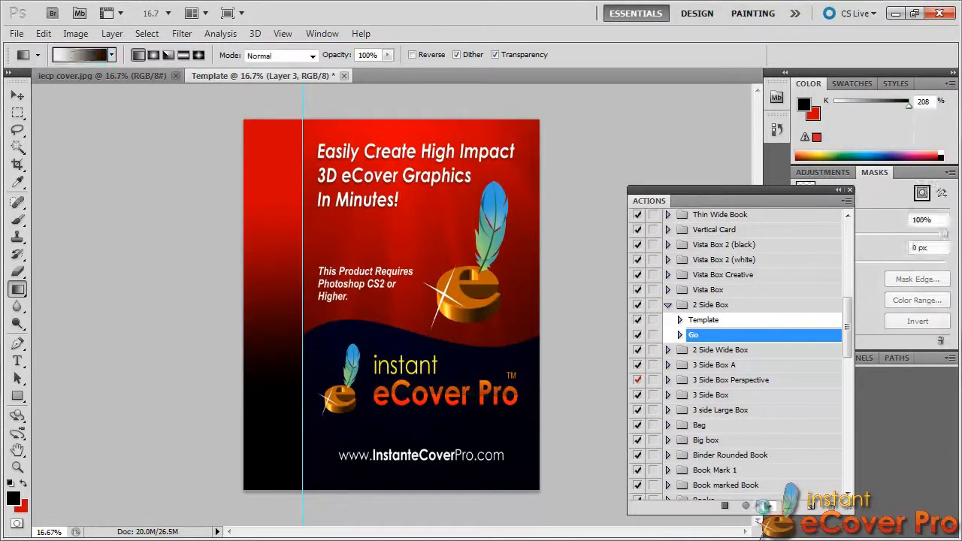